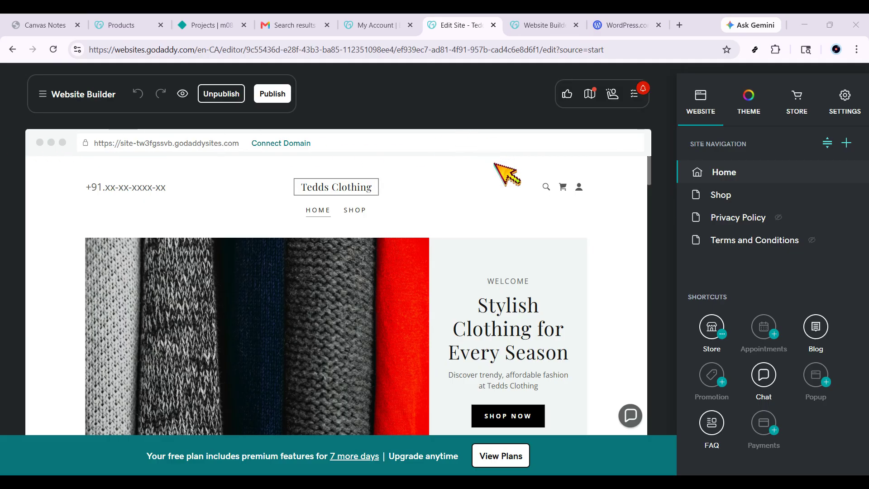
scroll(525, 226, "down", 3)
scroll(522, 216, "up", 3)
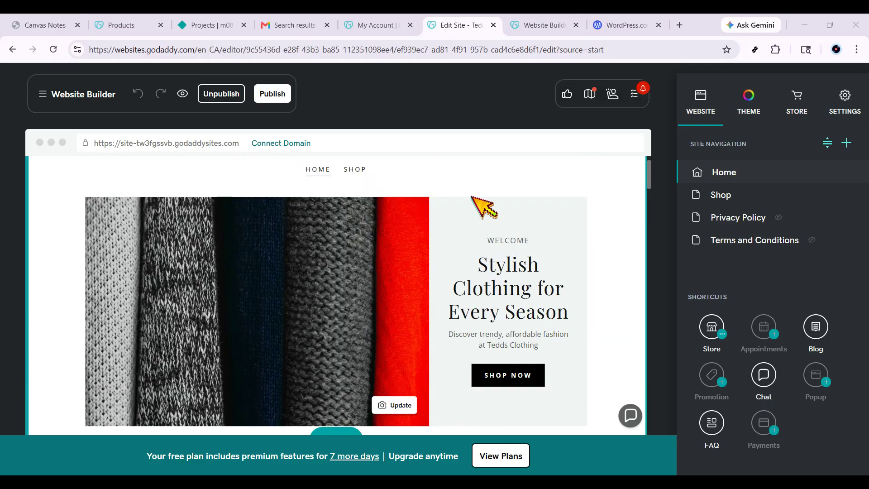
- Switch to the GoDaddy products list and open management of the Websites + Marketing Ecommerce trial for site-vad92n4ml.godaddysites.com
left_click(68, 23)
left_click(107, 26)
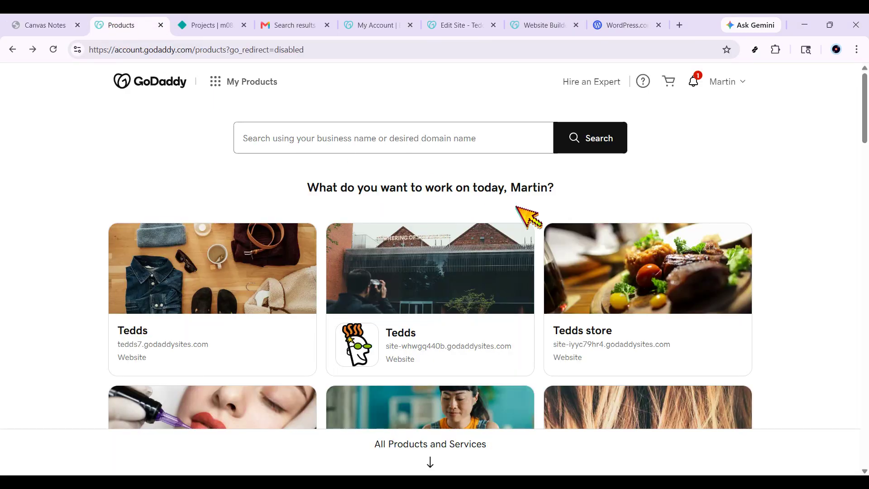
scroll(522, 211, "down", 15)
scroll(415, 213, "up", 2)
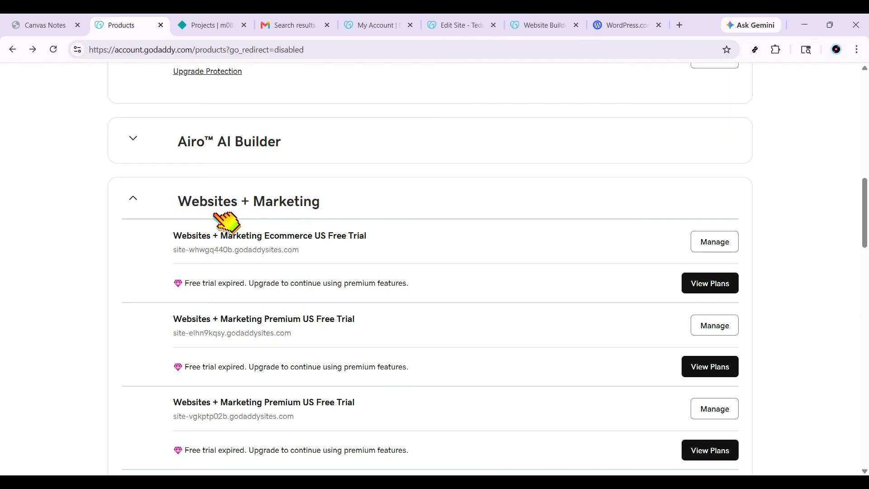
scroll(304, 225, "down", 7)
scroll(675, 351, "down", 7)
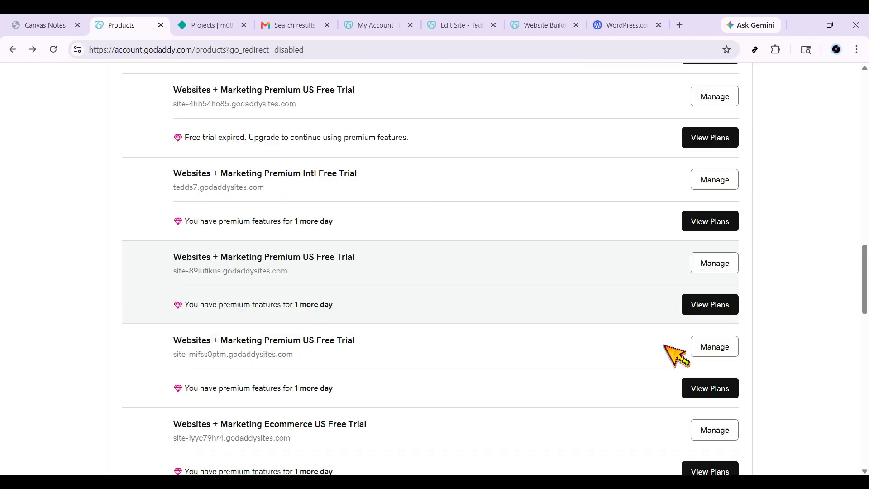
scroll(710, 367, "down", 6)
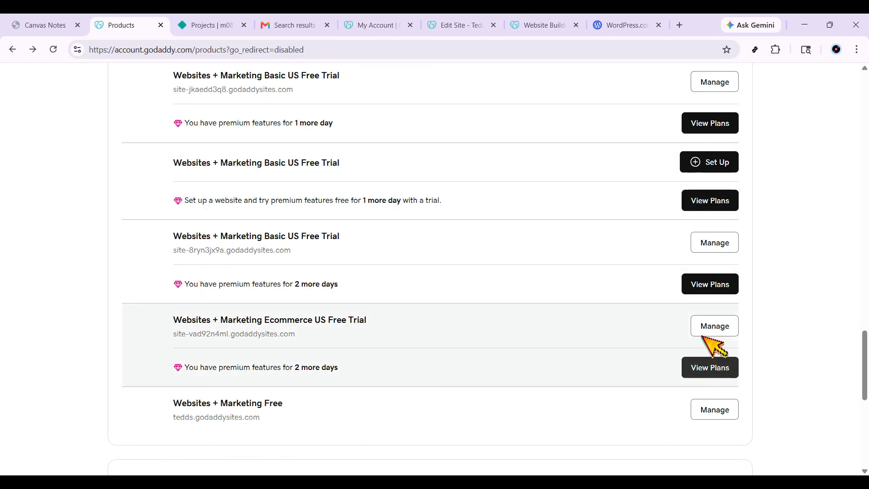
left_click(717, 328)
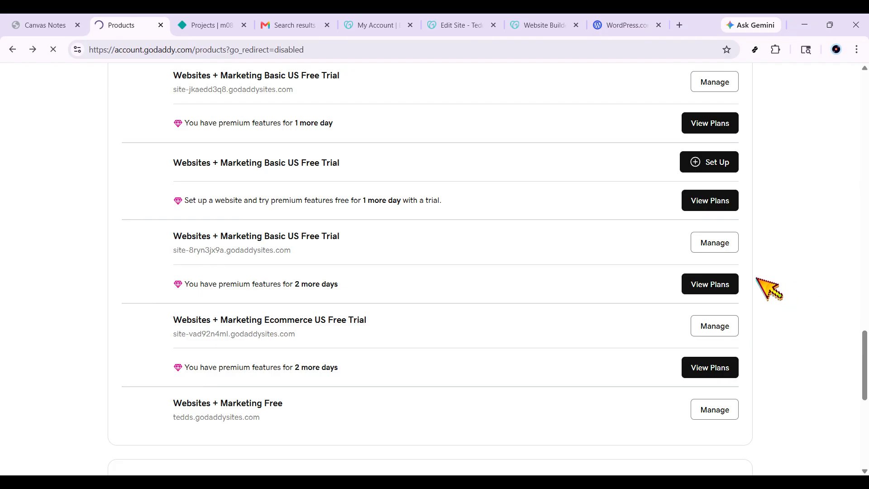
- Return to the Tedds Clothing site editor and examine the item types that can be added to the site navigation
left_click(457, 24)
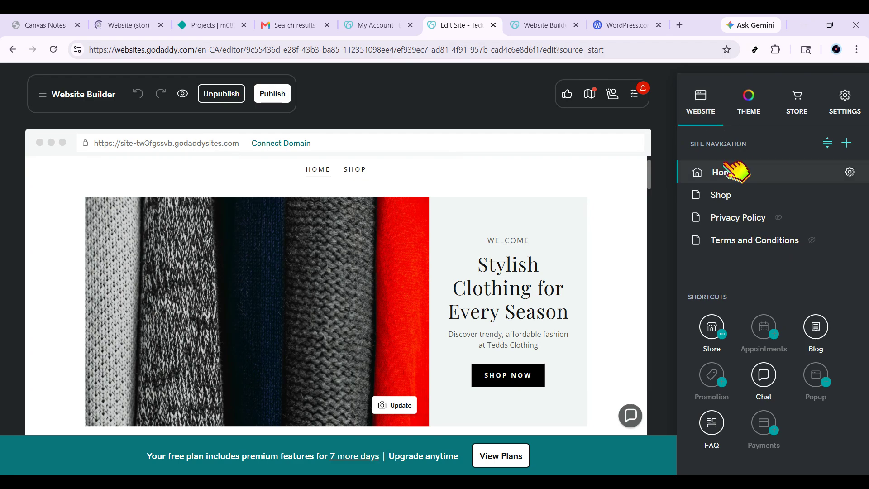
left_click(846, 143)
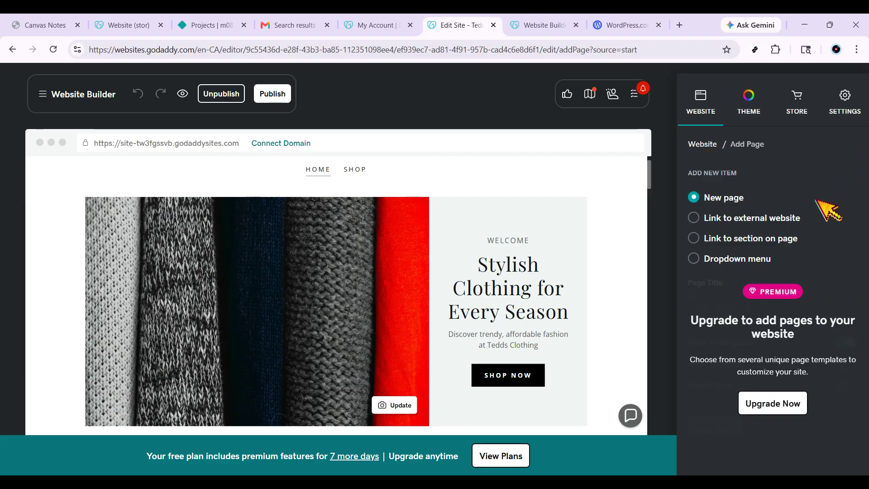
left_click(796, 219)
left_click(781, 239)
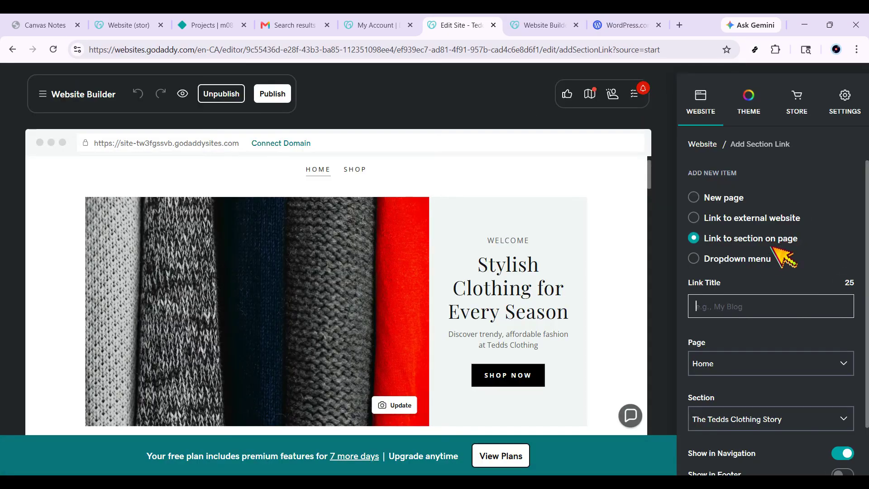
left_click(765, 259)
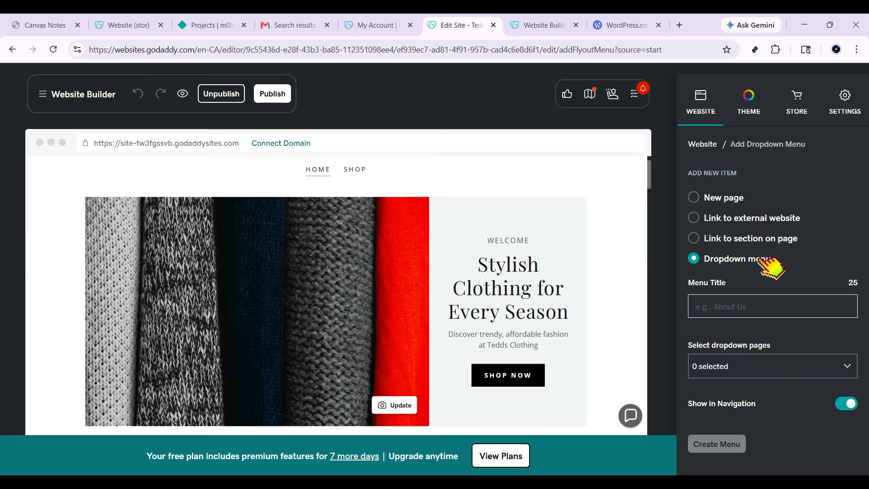
left_click(737, 373)
left_click(724, 368)
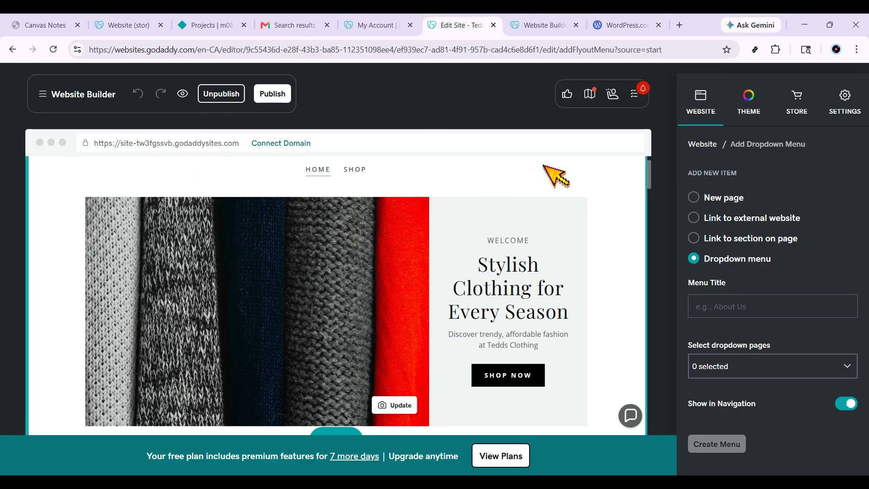
left_click(700, 145)
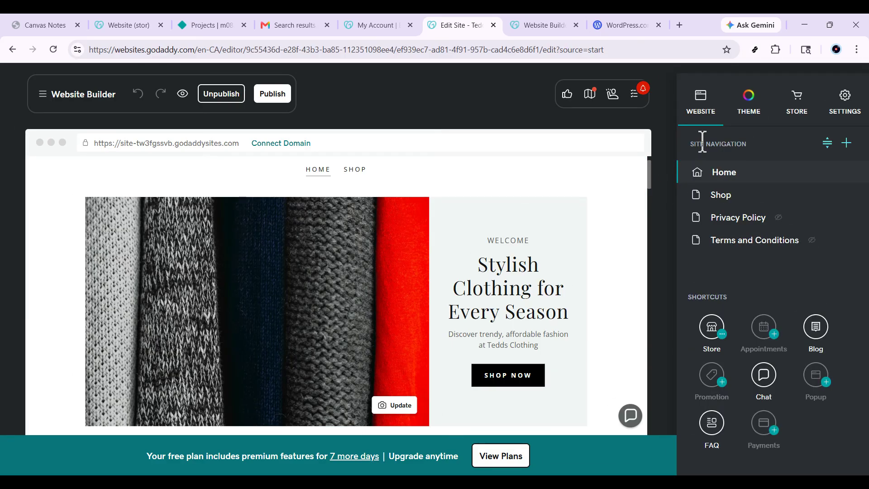
- Start adding a new dropdown menu item to the site navigation
left_click(846, 142)
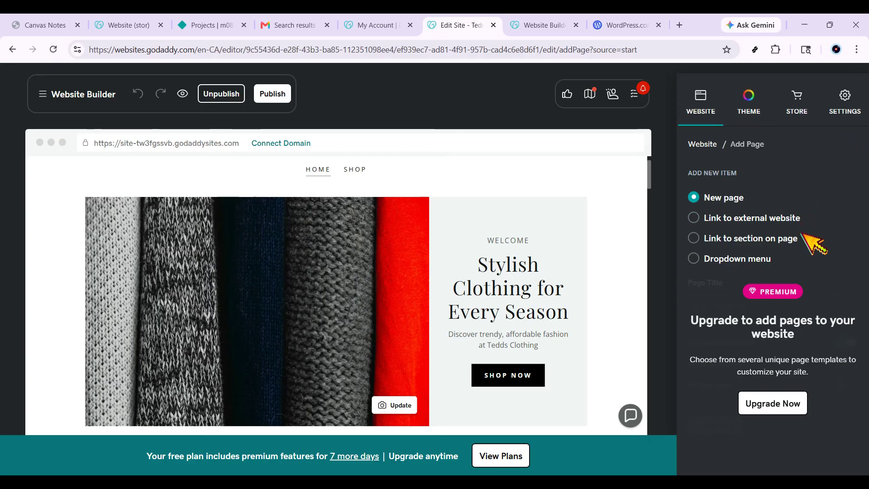
left_click(763, 262)
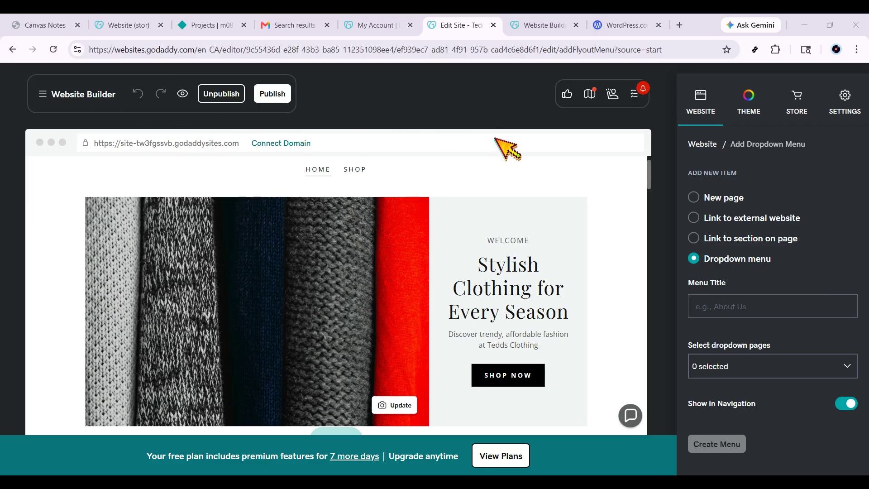
left_click(782, 219)
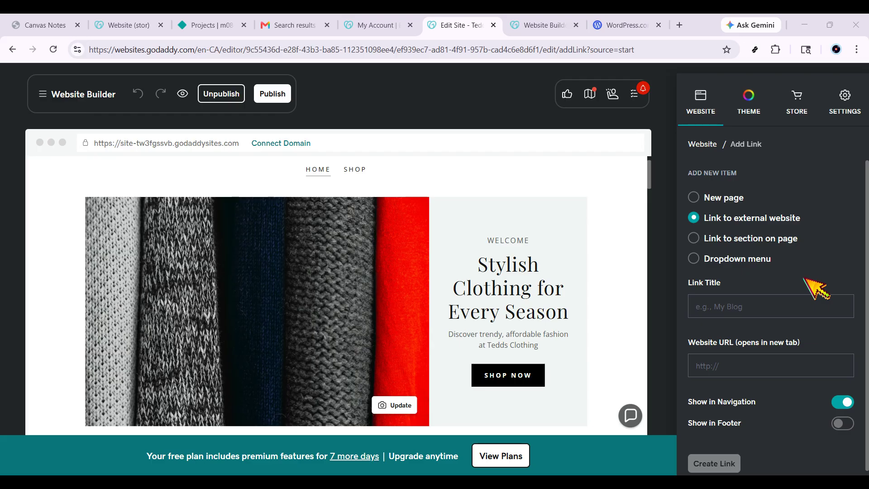
left_click(764, 246)
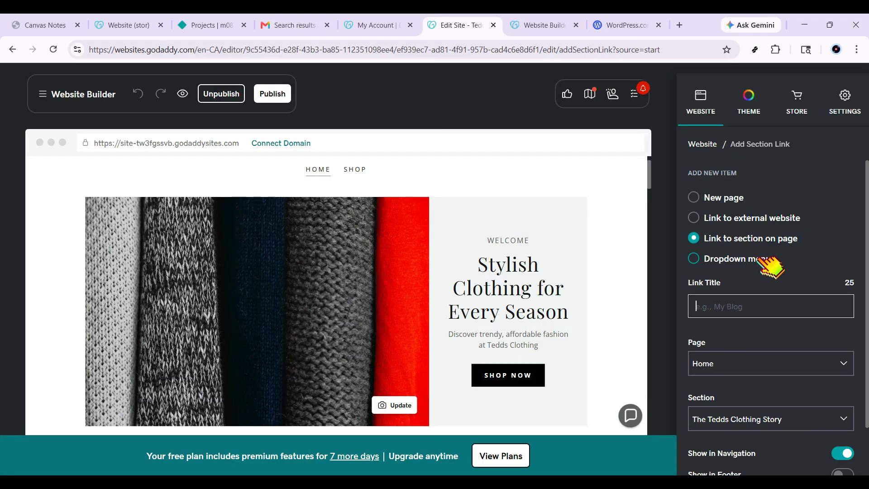
left_click(770, 263)
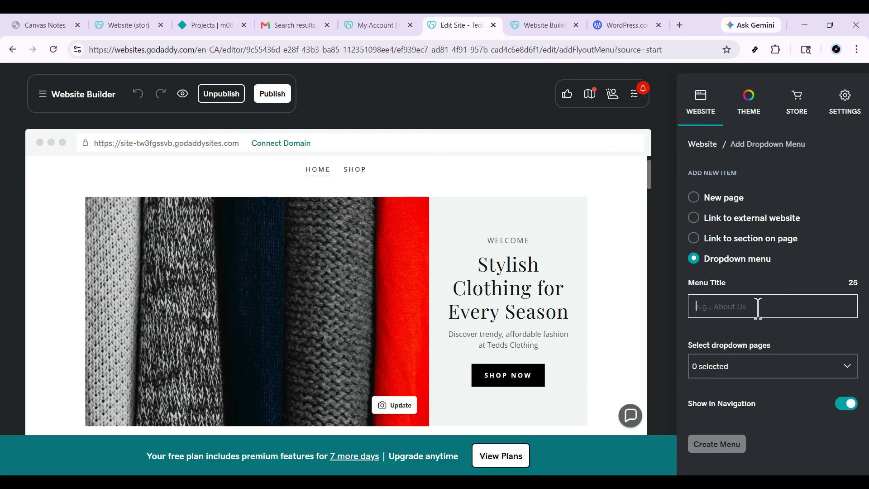
- Include the Shop, Privacy Policy and Terms and Conditions pages in the new dropdown menu
left_click(772, 374)
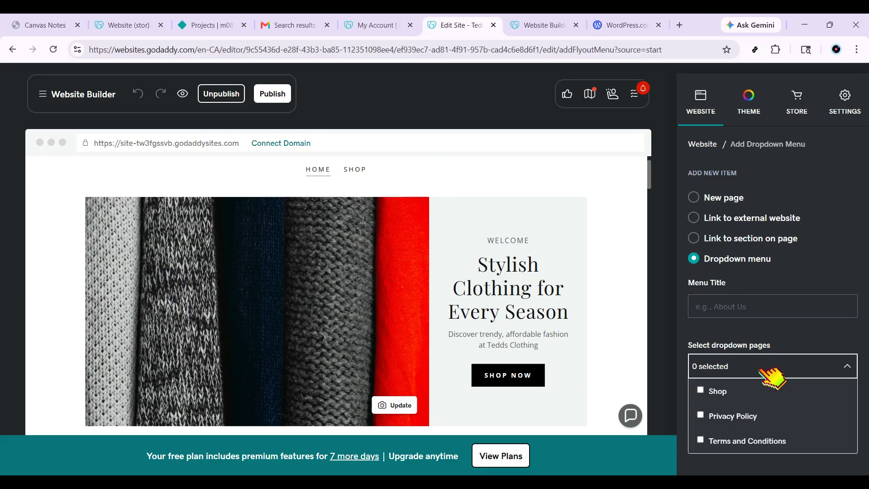
left_click(715, 392)
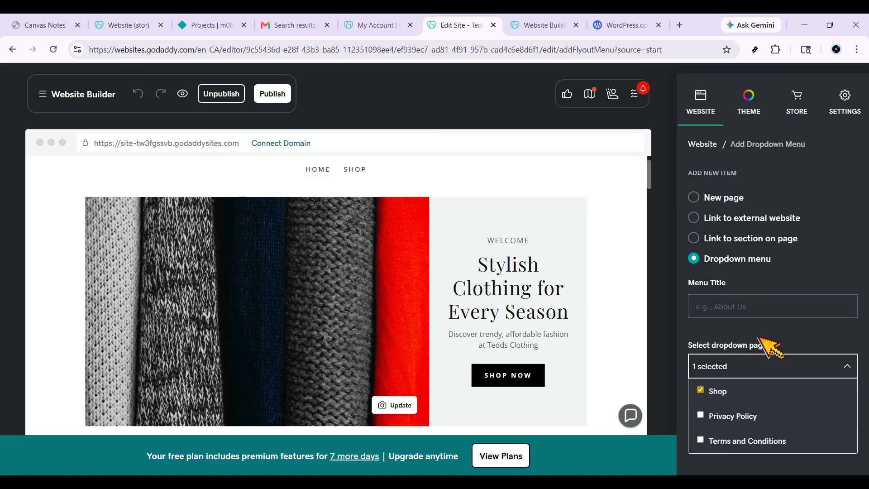
left_click(712, 413)
left_click(720, 438)
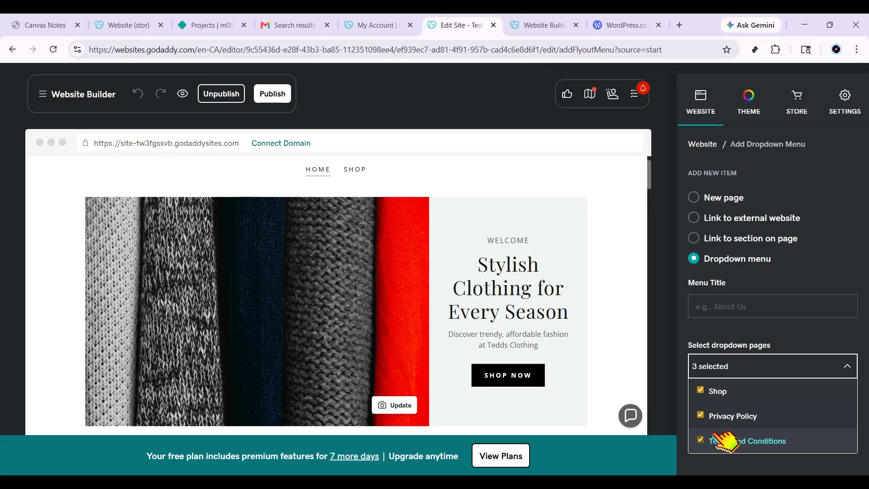
left_click(763, 337)
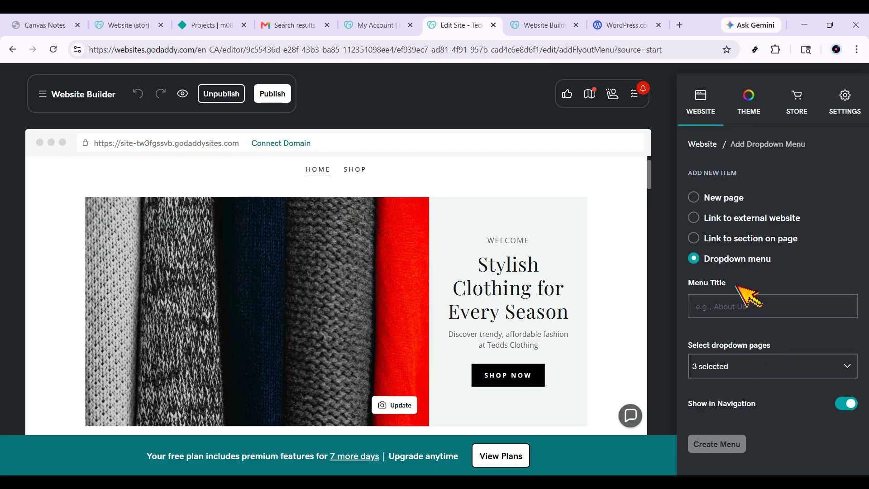
- Title the new dropdown menu Navigation and review its selected pages
left_click(734, 307)
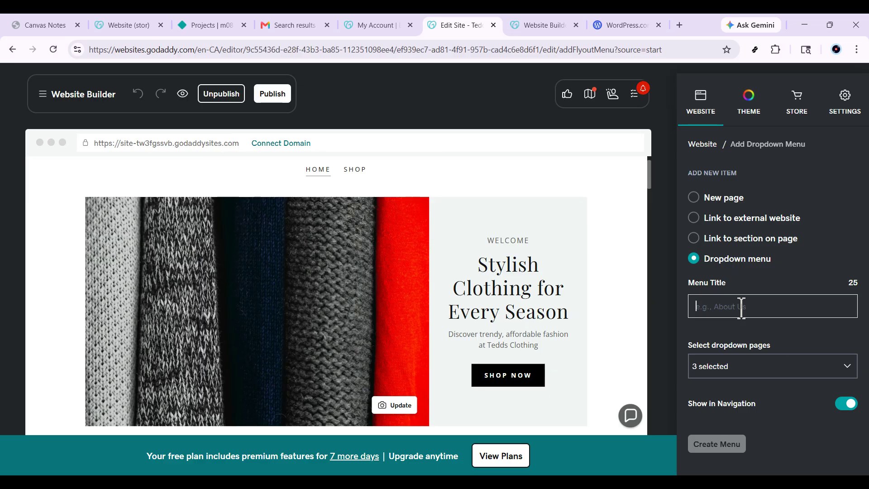
type("Navigation")
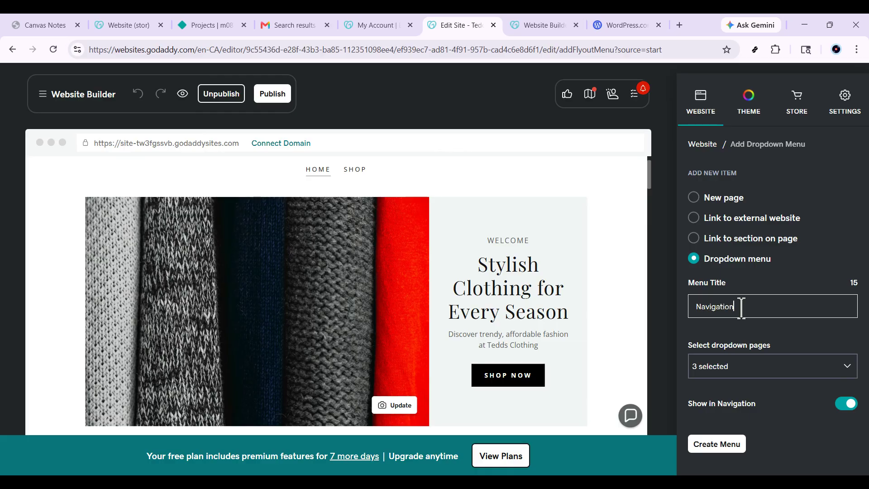
left_click(794, 366)
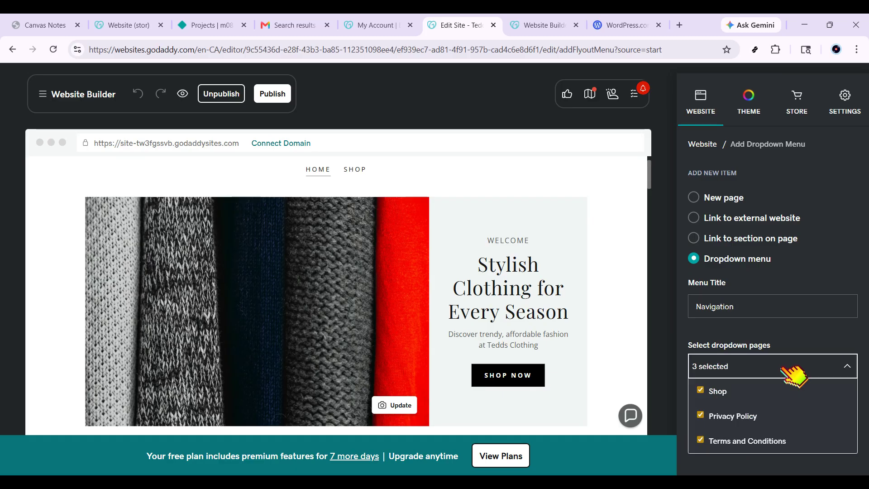
left_click(776, 374)
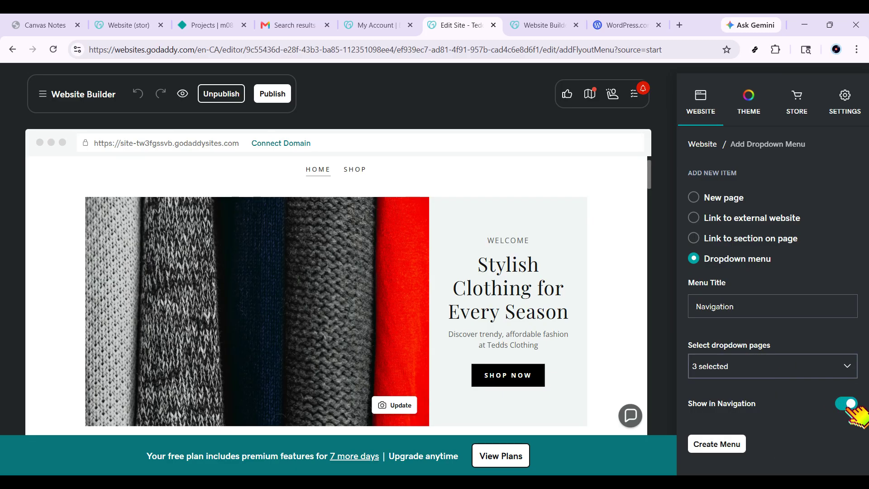
- Keep Show in Navigation enabled and create the dropdown menu with all three pages selected
left_click(848, 405)
left_click(849, 405)
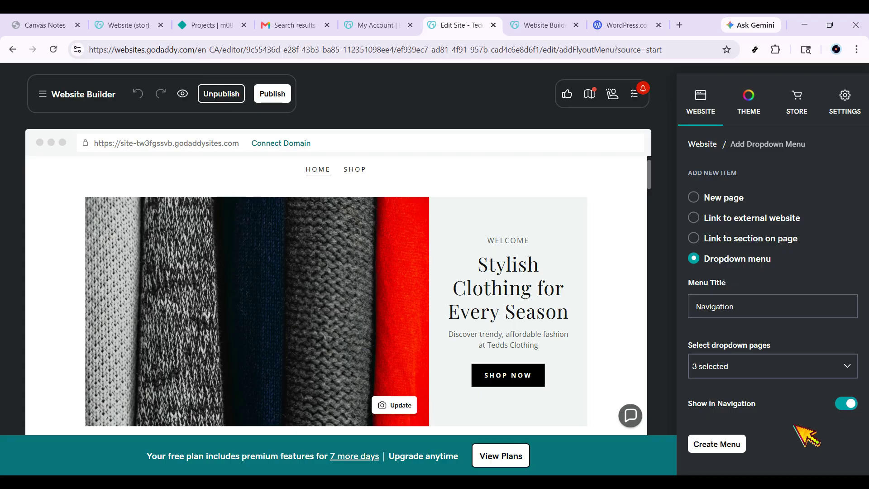
left_click(744, 373)
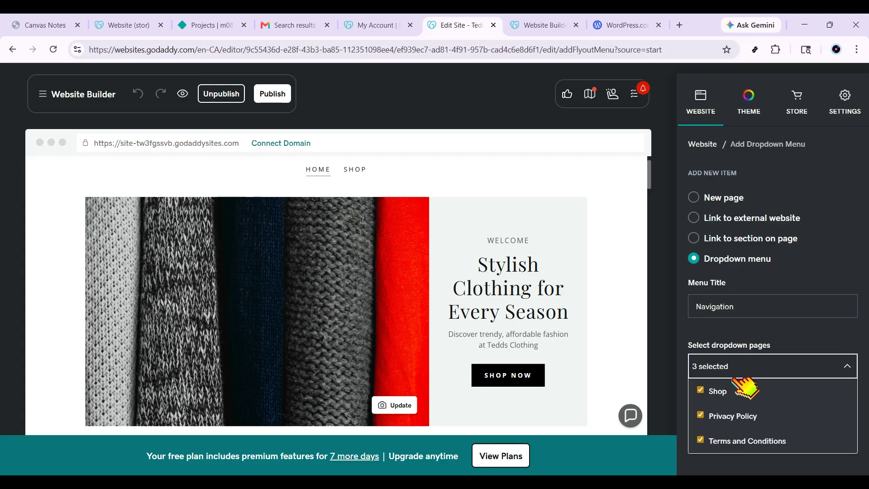
left_click(701, 440)
double_click(740, 306)
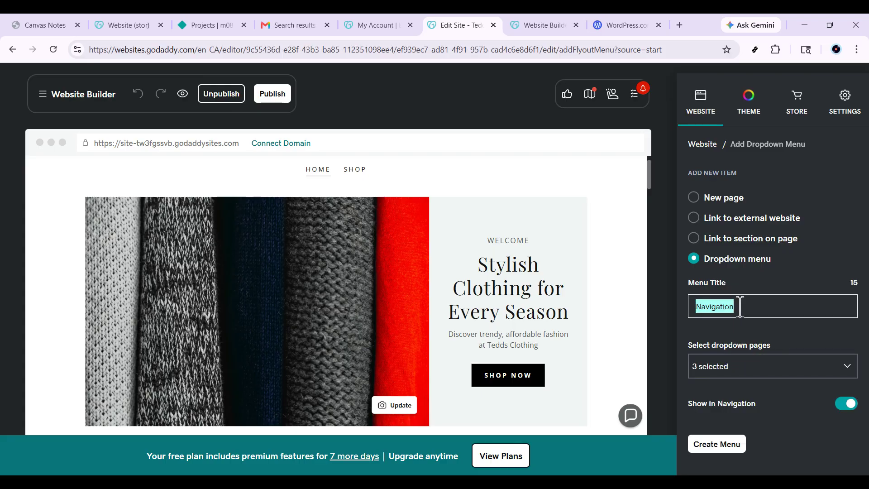
left_click(717, 444)
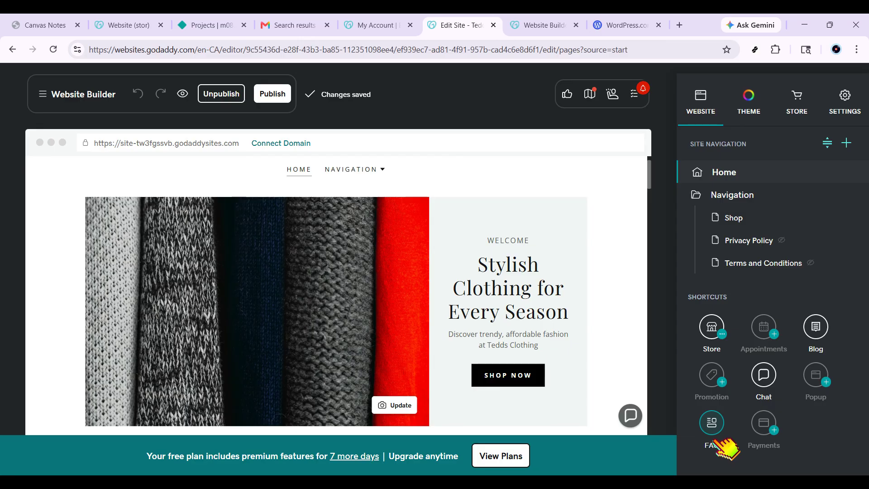
- Check the Shop page through the Navigation dropdown in the site preview and return to the Home page
mouse_move(373, 169)
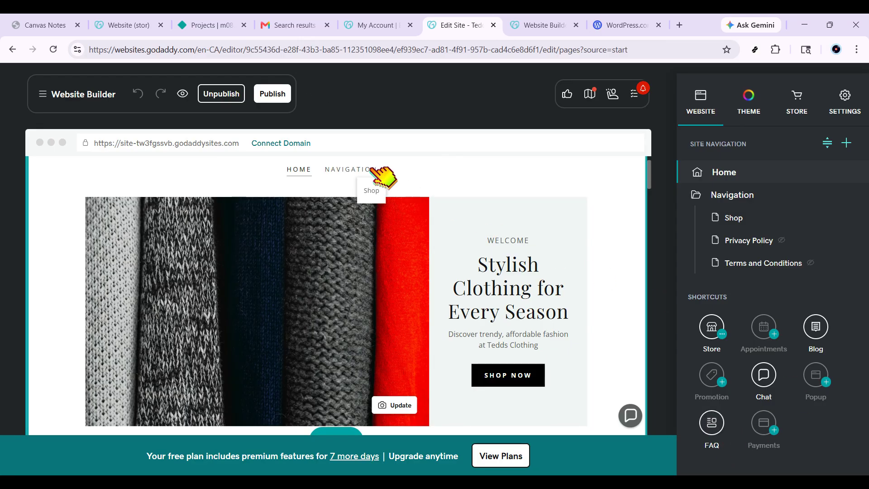
left_click(375, 190)
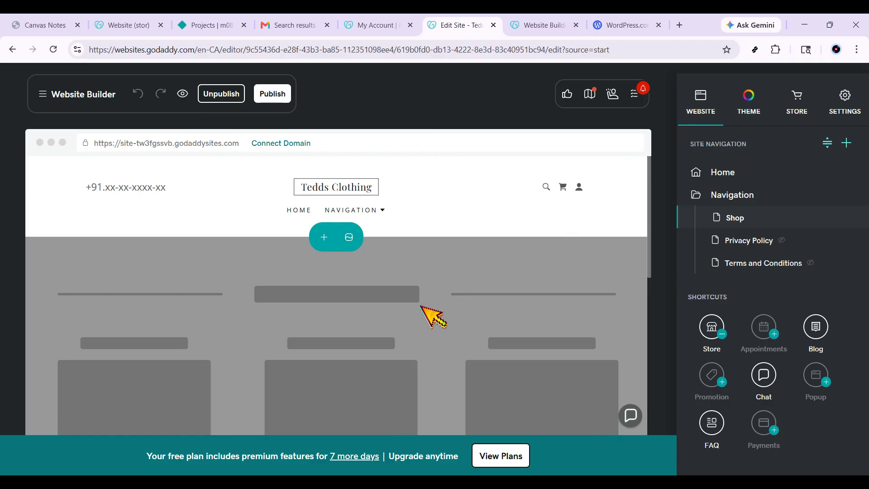
scroll(429, 303, "down", 7)
scroll(429, 302, "up", 7)
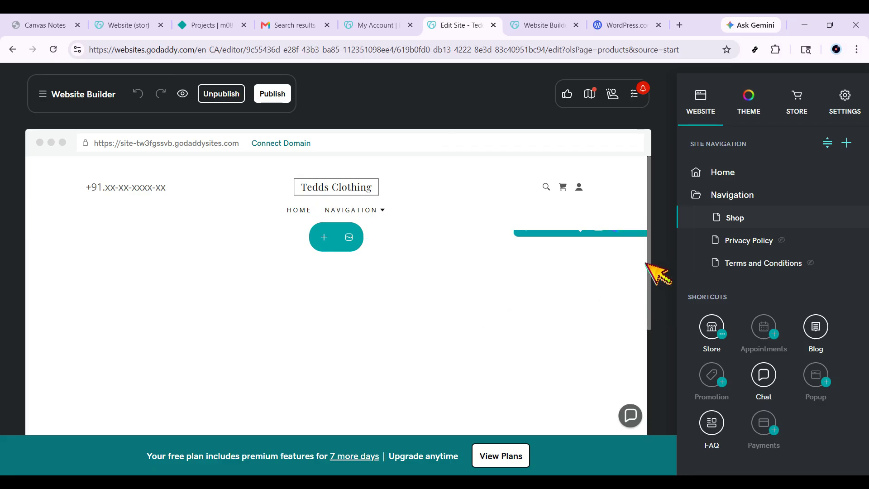
scroll(636, 272, "down", 5)
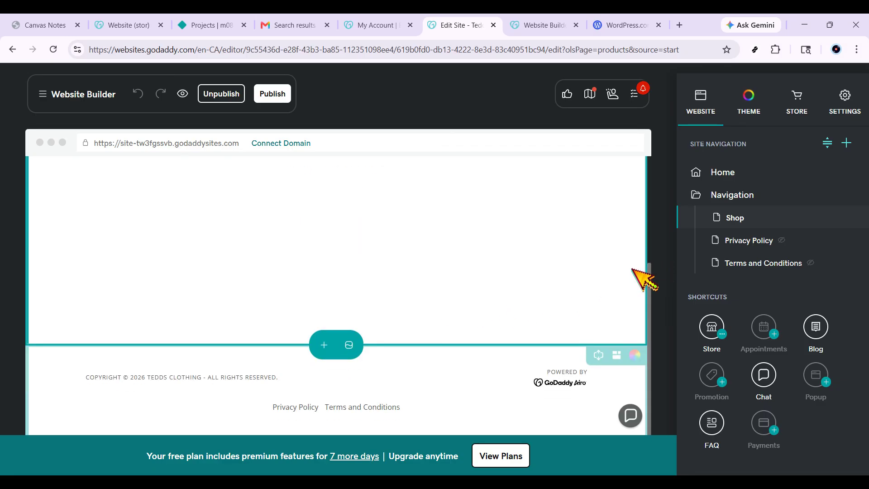
scroll(638, 276, "up", 5)
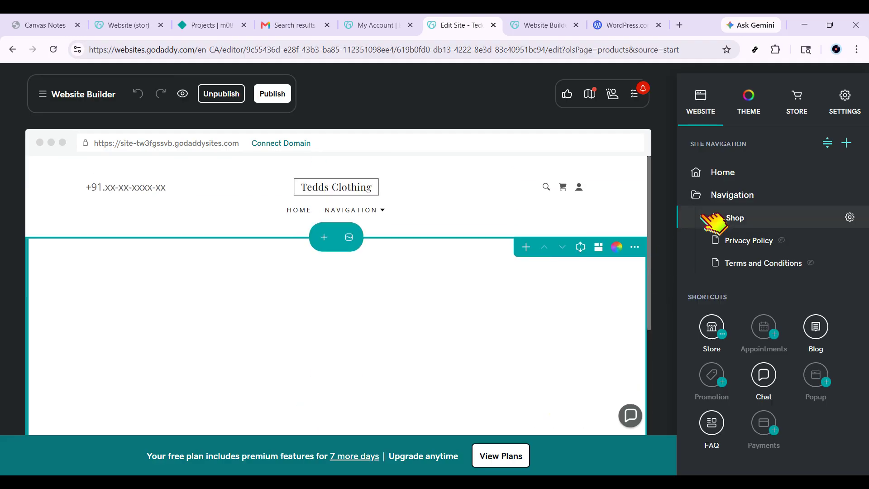
left_click(732, 172)
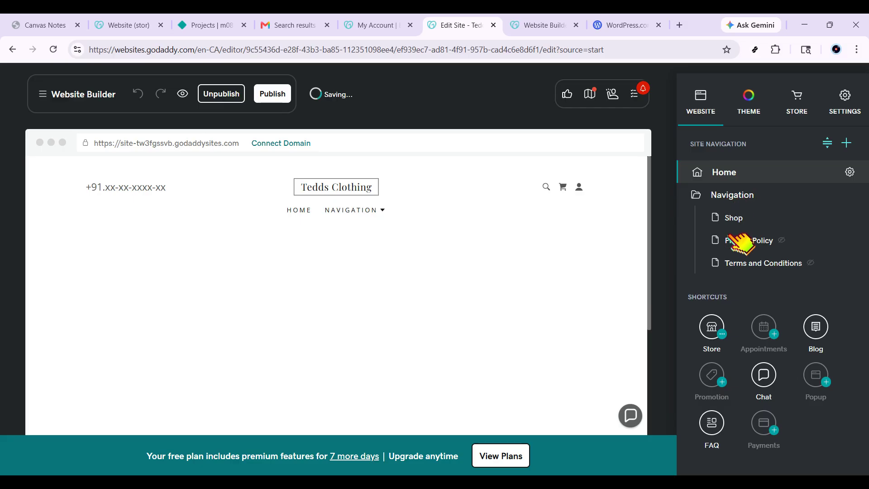
- Select the Home page in the site navigation and open the full site preview
left_click(730, 265)
left_click(723, 173)
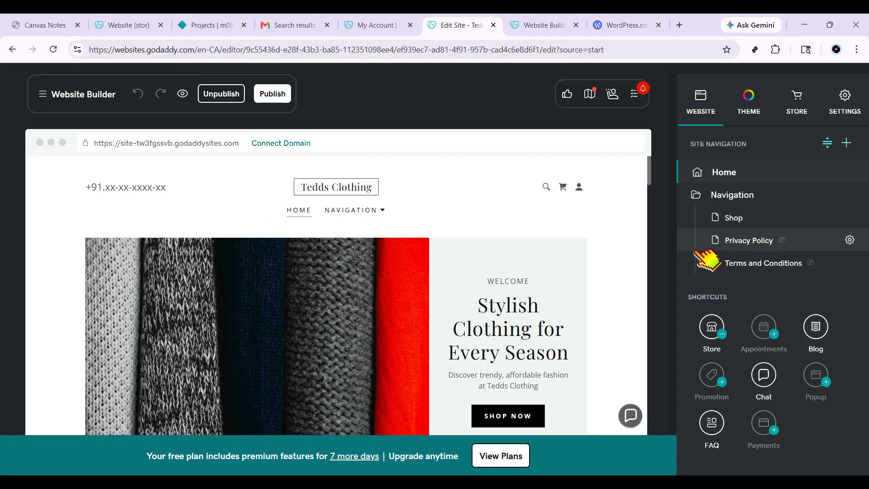
left_click(183, 94)
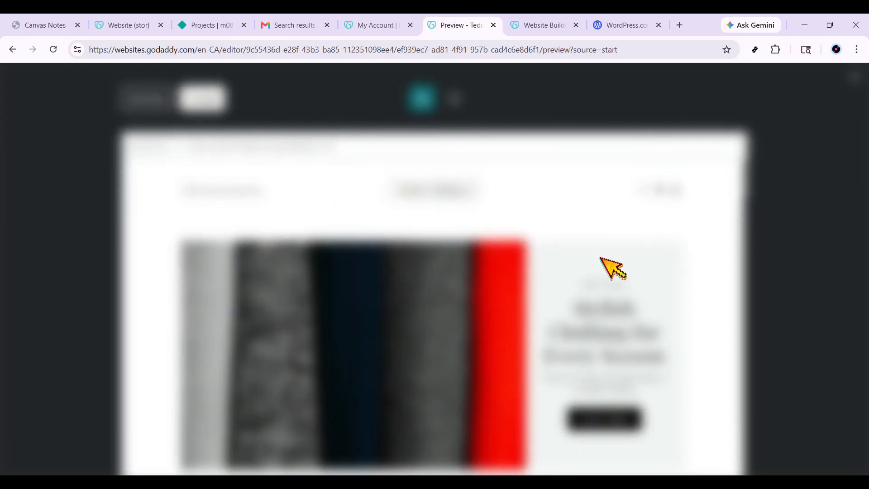
- Examine the Home page from its header to the contact form in desktop view, and its featured products in mobile view
scroll(661, 276, "down", 6)
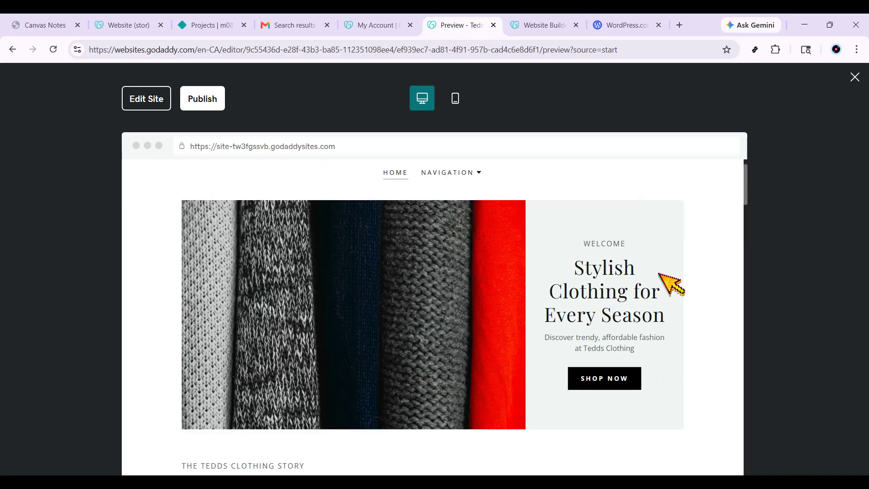
scroll(665, 279, "down", 10)
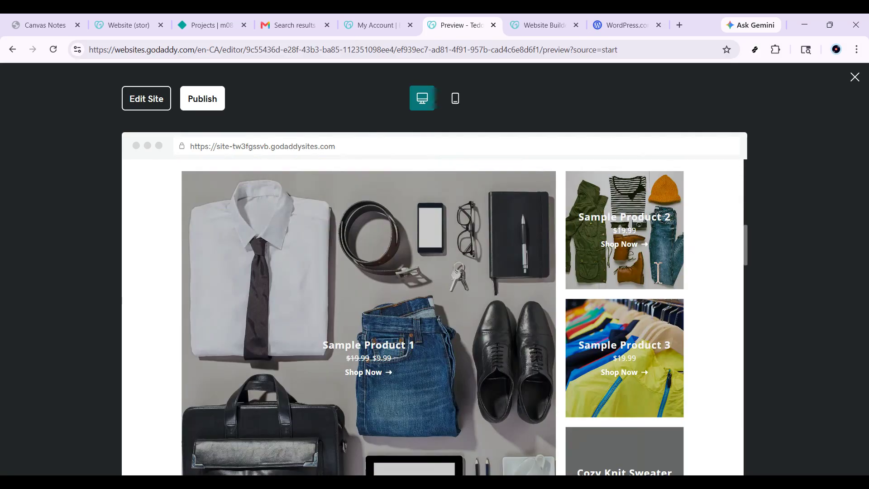
scroll(673, 287, "down", 8)
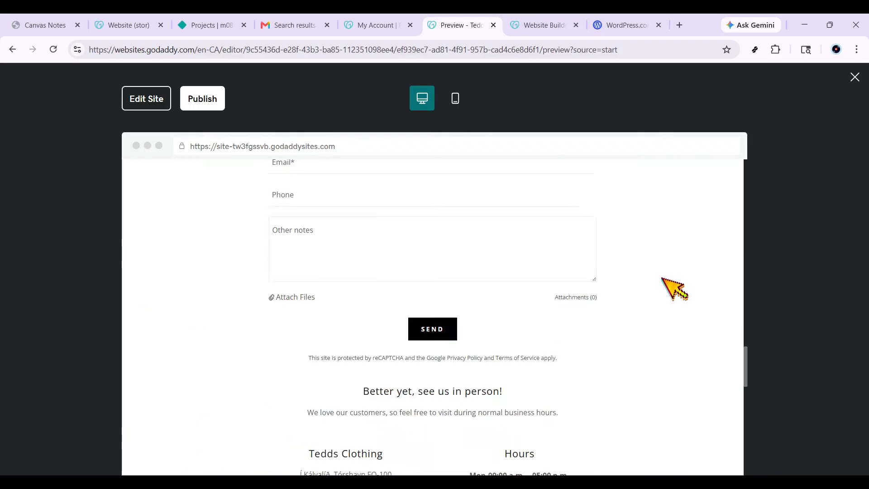
scroll(672, 287, "up", 5)
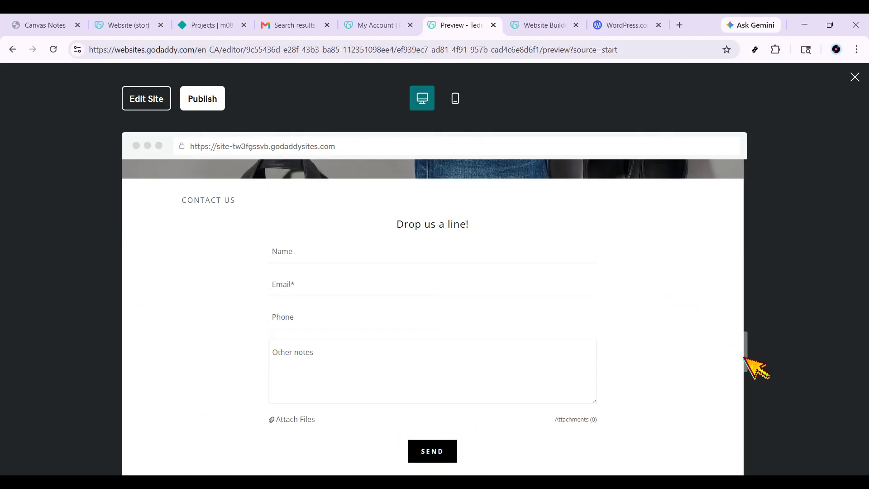
left_click_drag(748, 363, 757, 175)
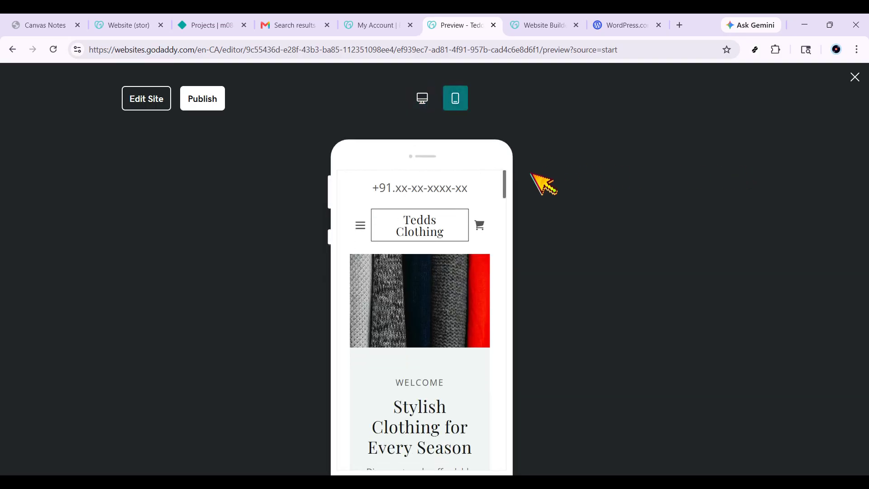
left_click_drag(505, 186, 508, 255)
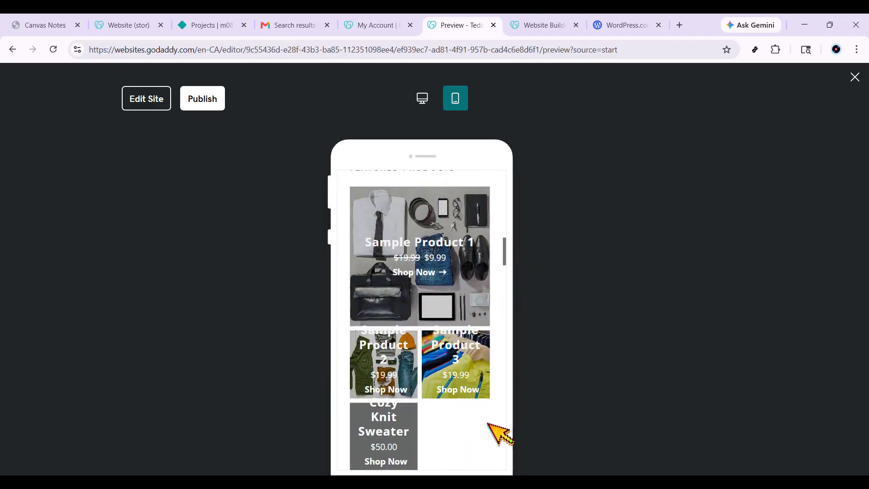